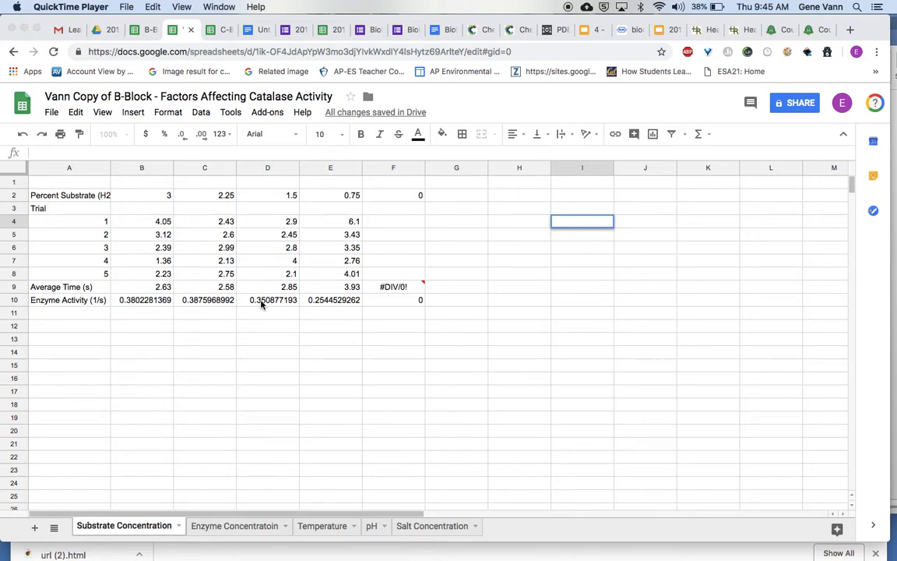
Insert a chart from the percent substrate row A2:F2 and the enzyme activity row A10:F10.
click(56, 200)
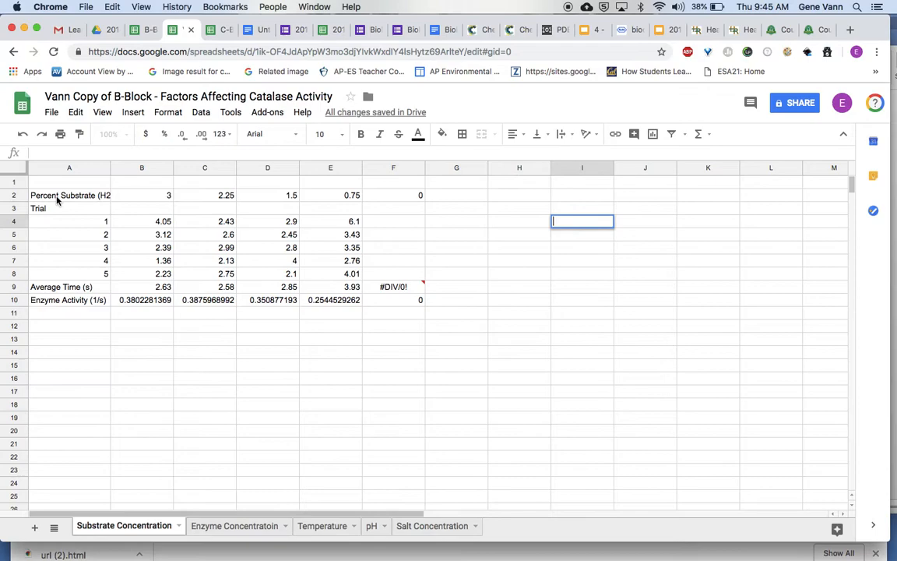
drag(56, 201, 383, 198)
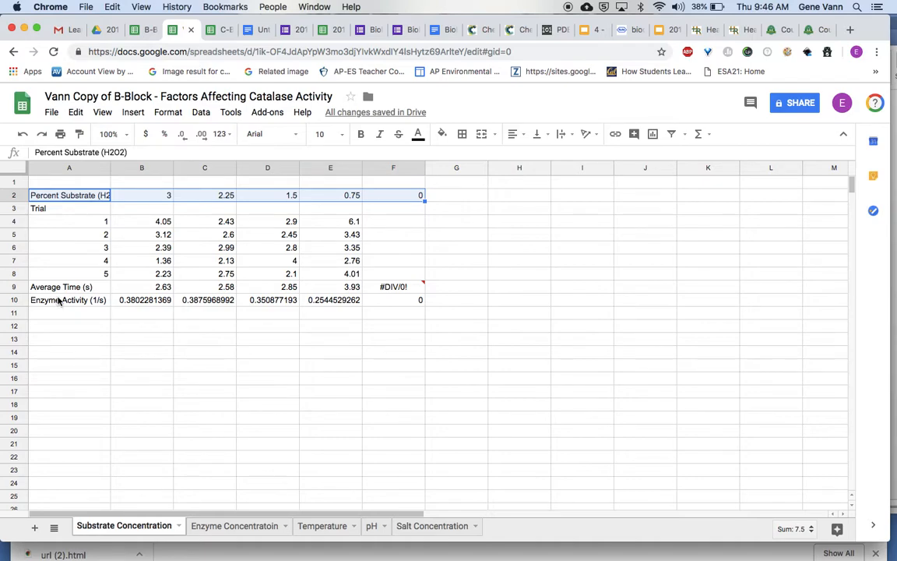
drag(59, 302, 388, 309)
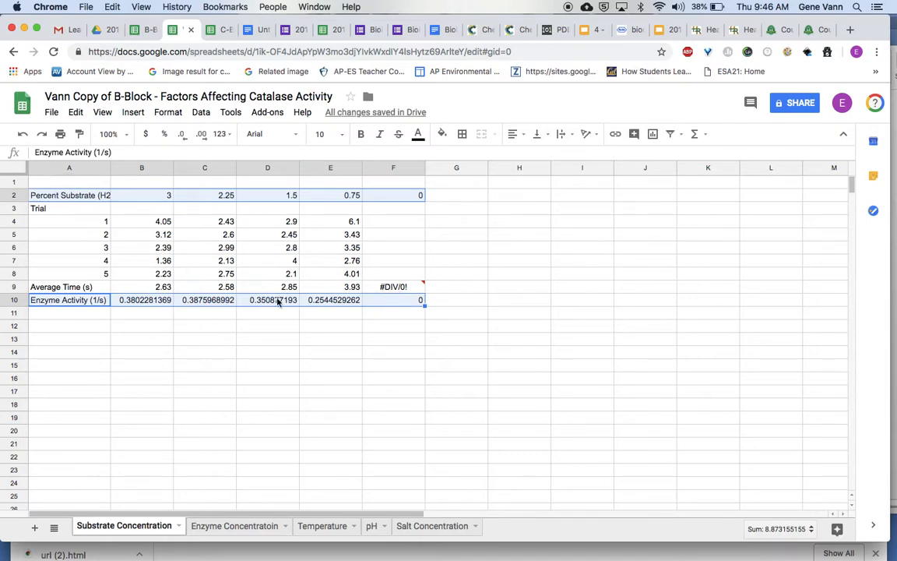
click(652, 134)
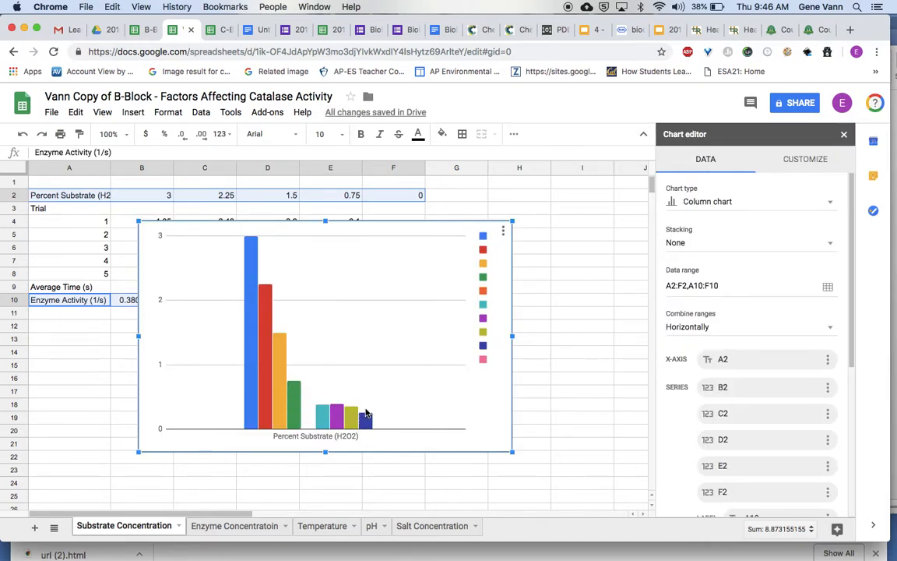
Change the chart type to a scatter chart and switch its rows and columns.
click(831, 204)
scroll(717, 402, down, 2)
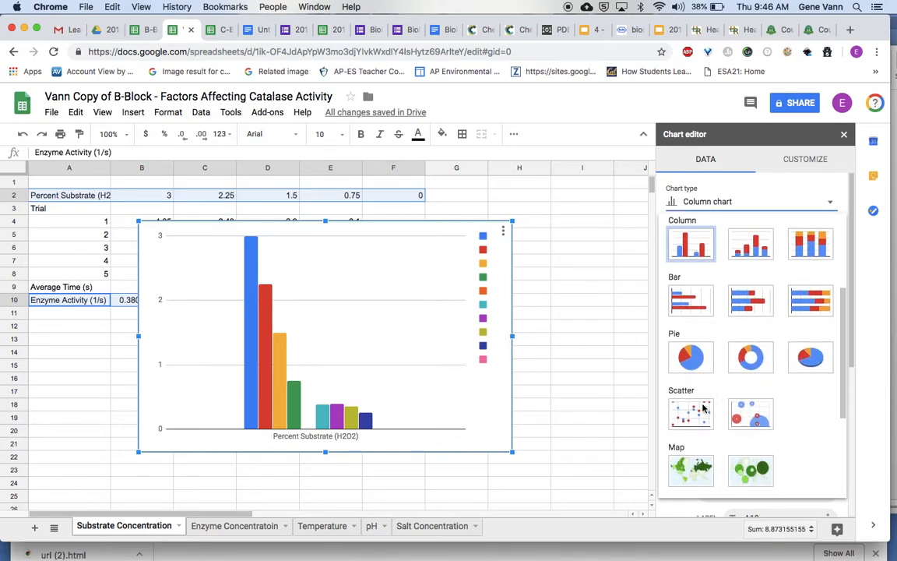
click(700, 413)
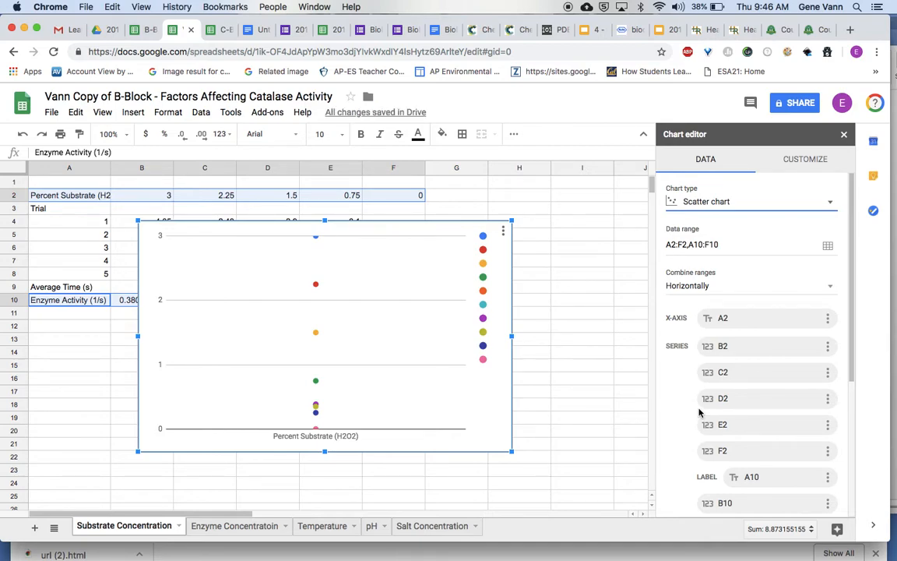
scroll(700, 413, down, 5)
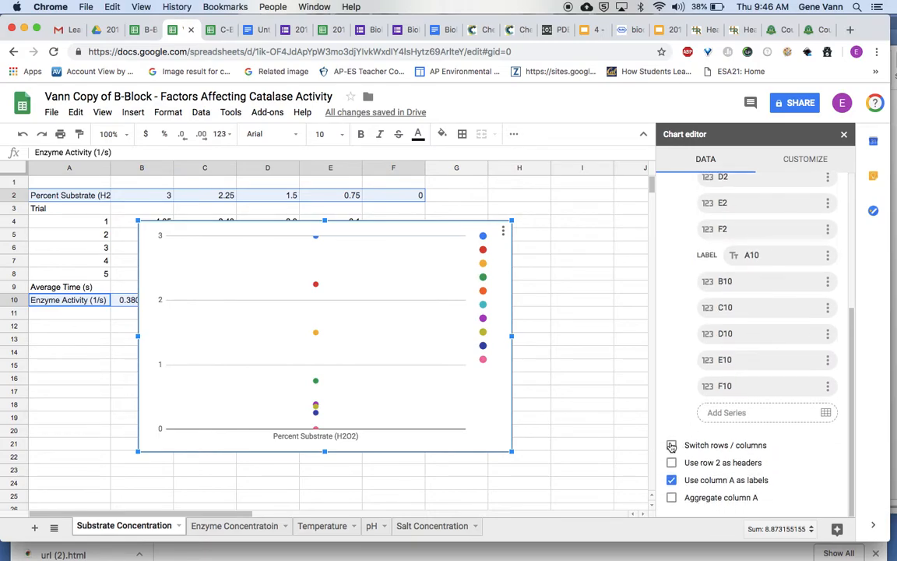
click(672, 445)
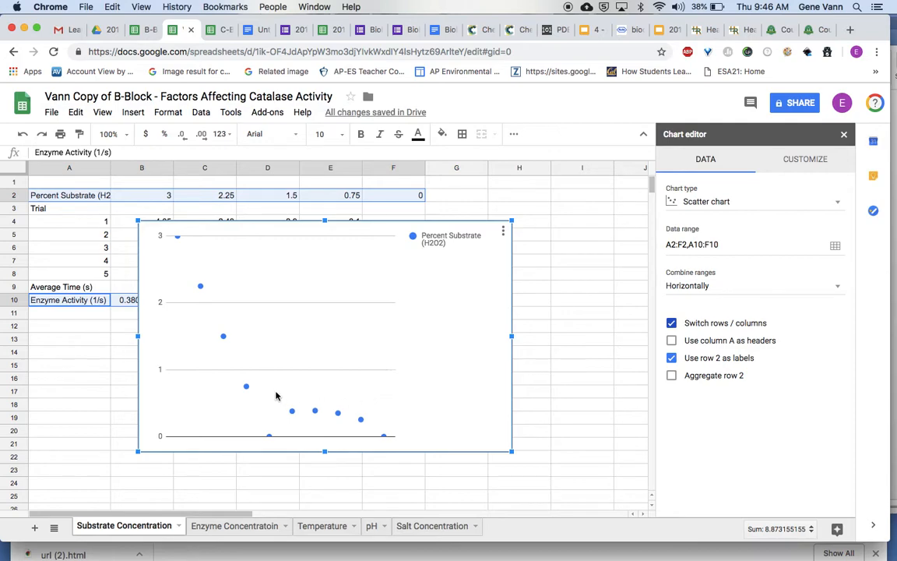
Remove the A2:F2 range from the scatter chart's data, keeping only A10:F10.
mouse_move(178, 244)
click(835, 247)
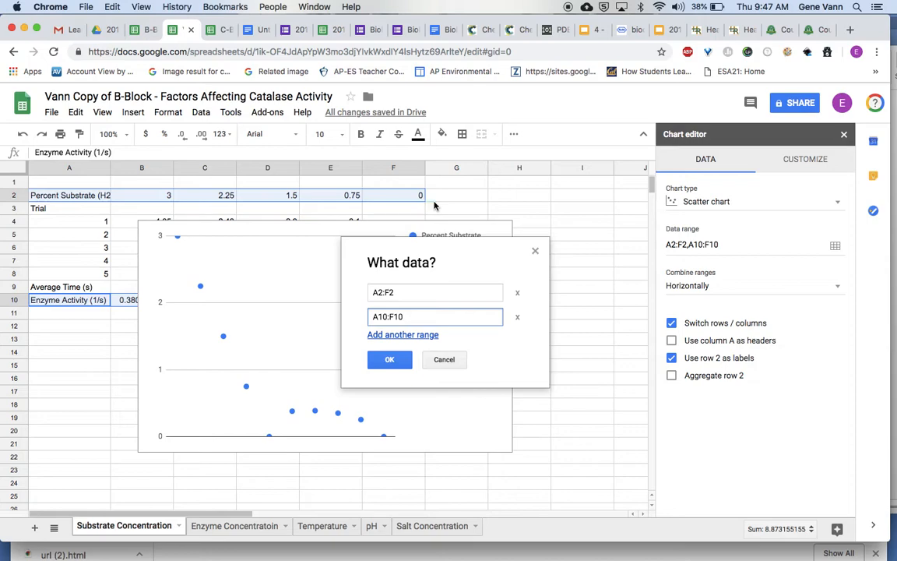
click(518, 295)
click(387, 335)
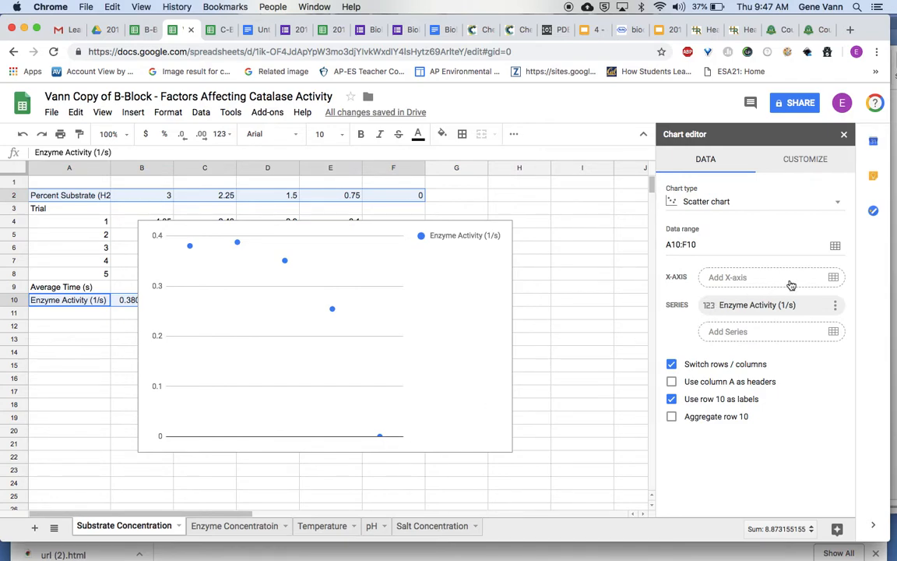
Add the percent substrate range A2:F2 as the scatter chart's X-axis.
click(734, 282)
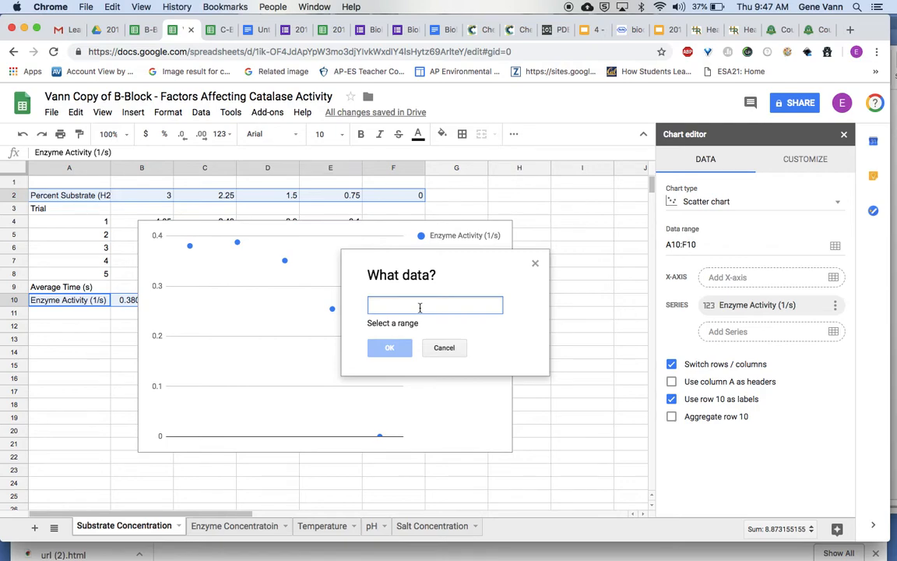
click(75, 201)
drag(75, 201, 386, 202)
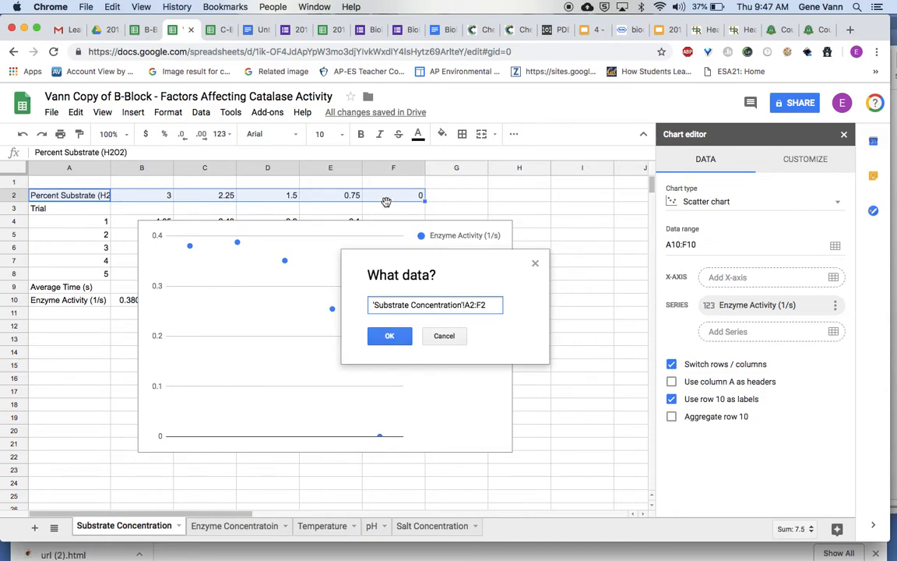
click(389, 337)
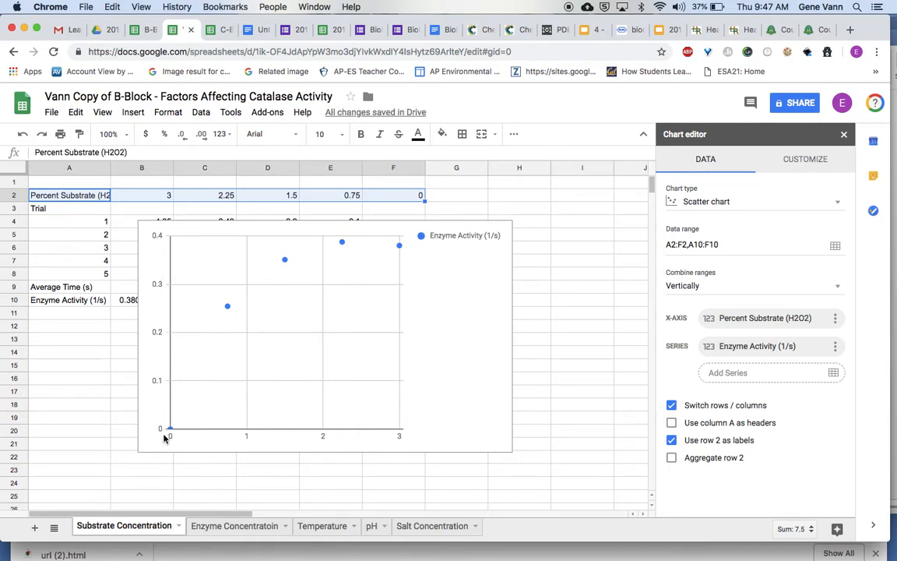
Move the scatter chart below the data table and deselect it.
click(331, 235)
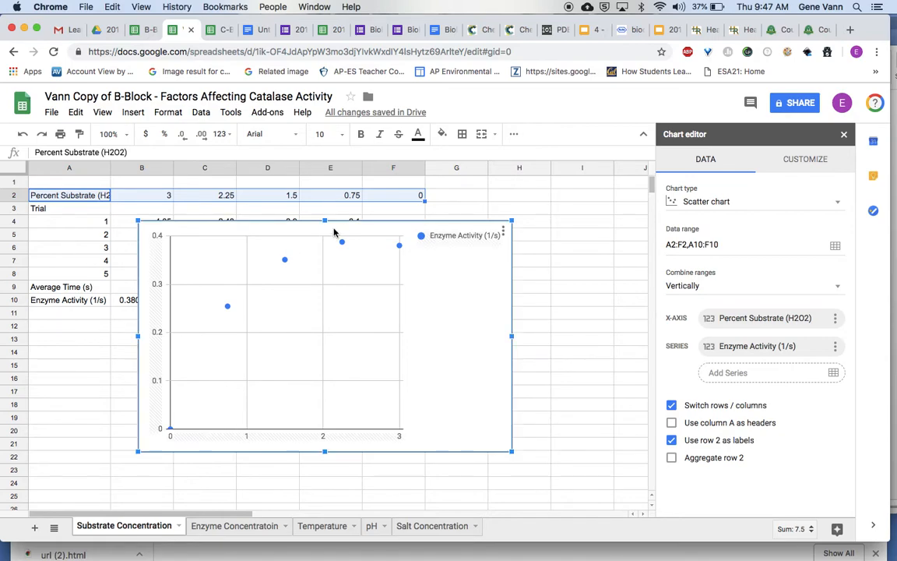
drag(344, 230, 279, 352)
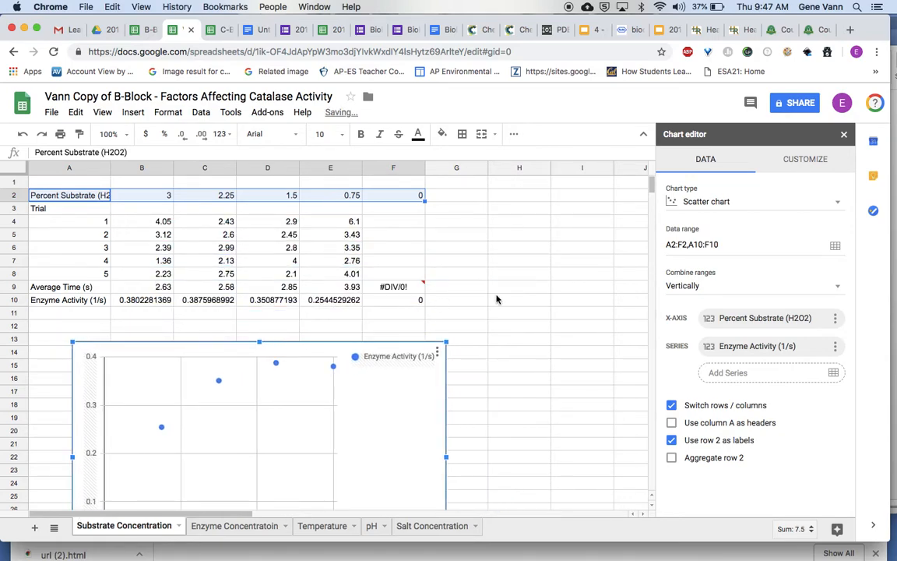
click(497, 299)
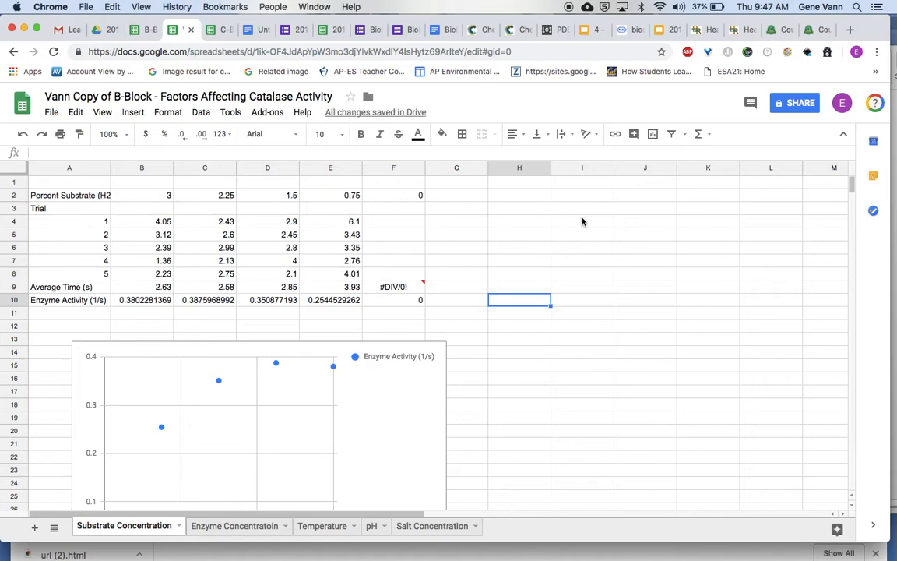
Insert a second, empty chart, make it a scatter chart and switch its rows and columns.
click(653, 134)
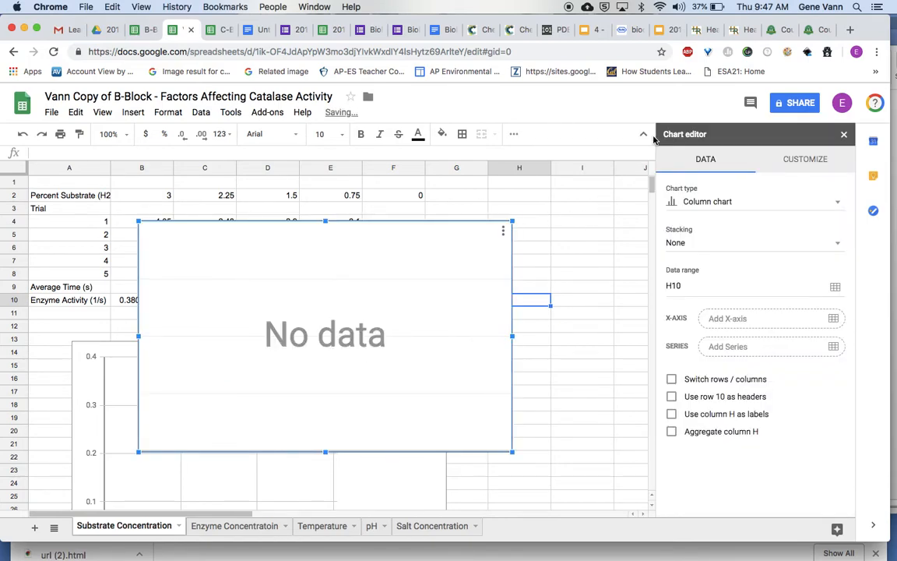
click(732, 204)
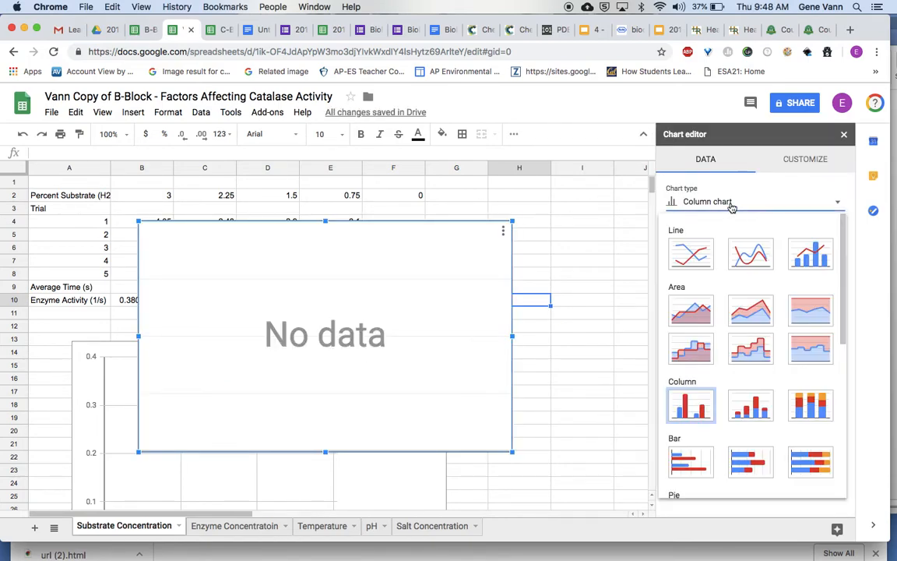
scroll(748, 445, down, 5)
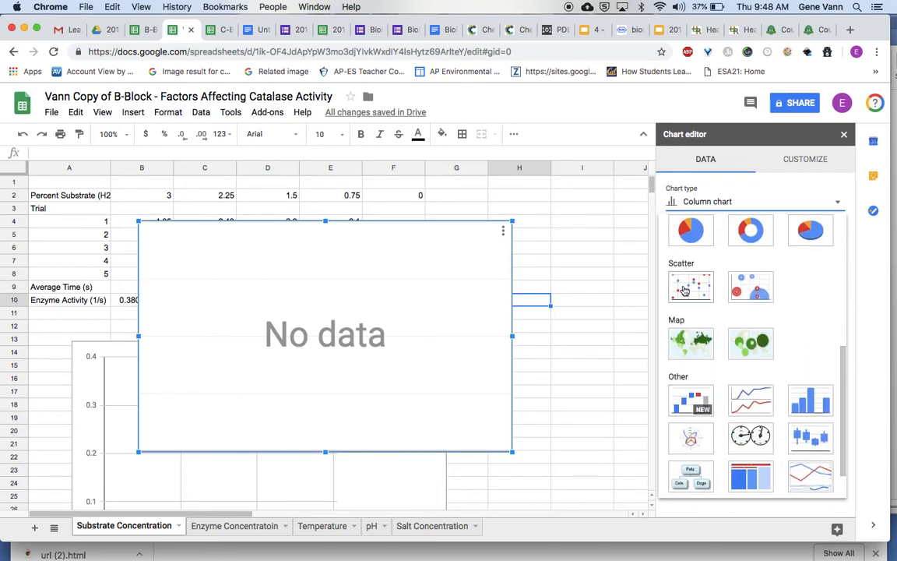
click(684, 290)
click(673, 339)
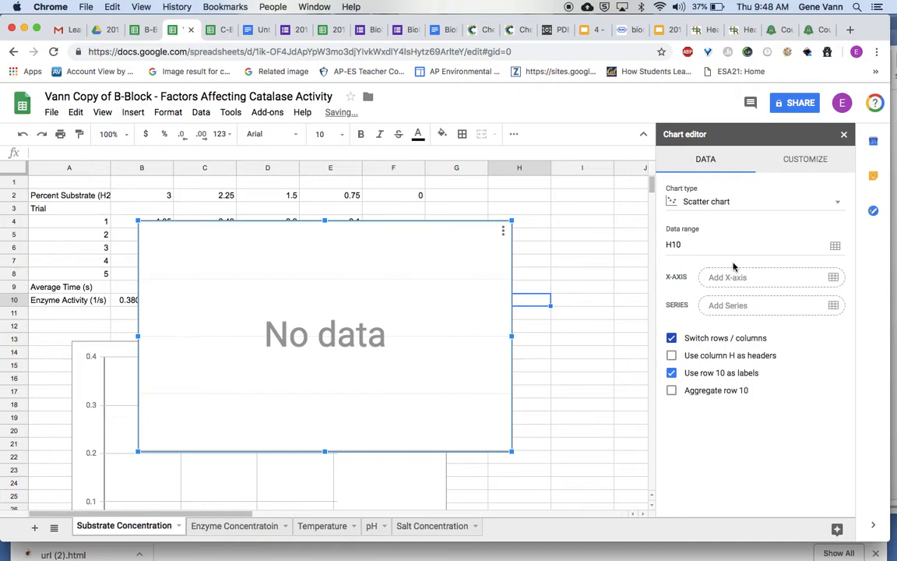
Set the second chart's data range to the enzyme activity row A10:F10.
click(783, 245)
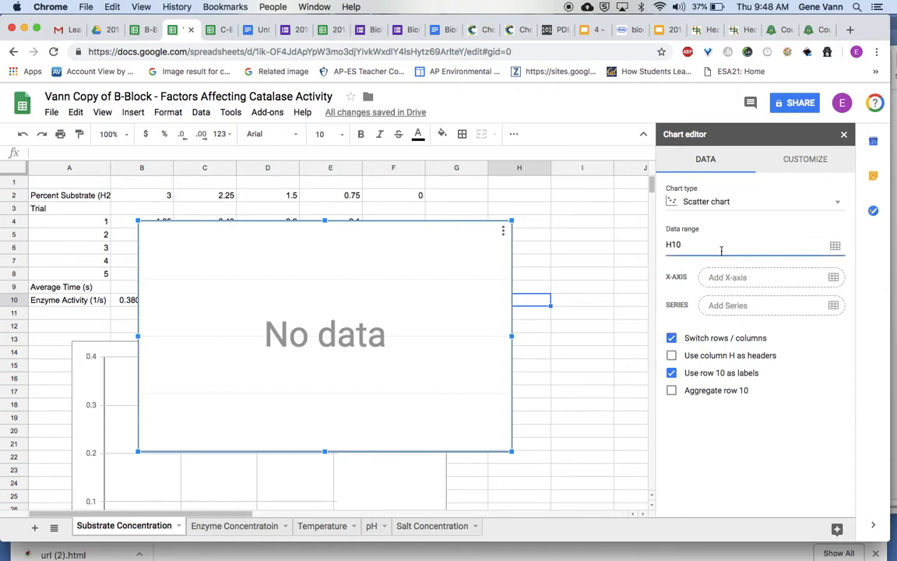
click(836, 248)
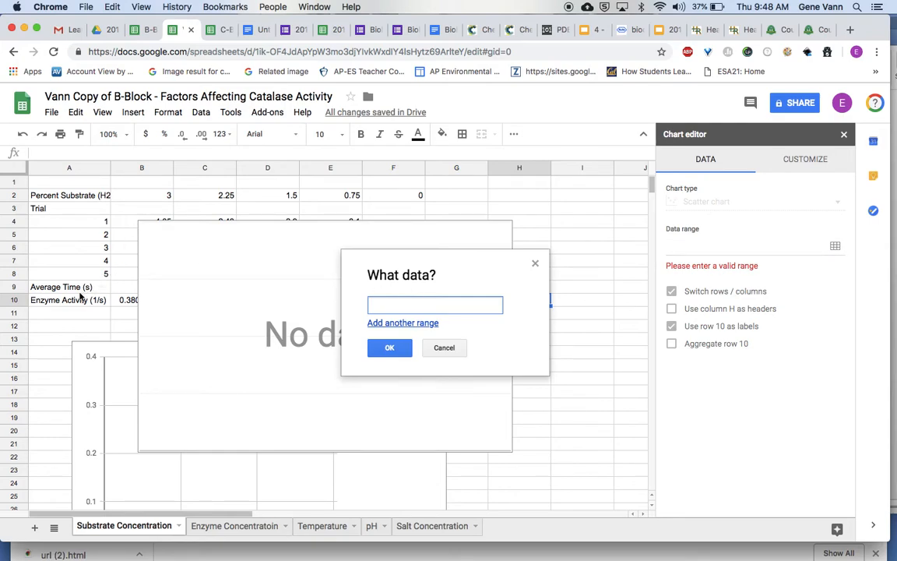
drag(76, 299, 385, 302)
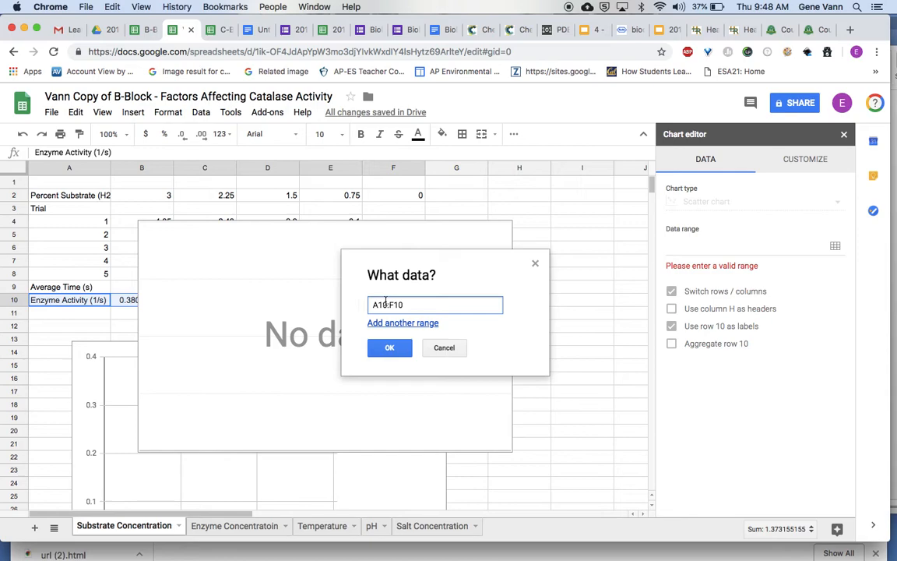
click(390, 350)
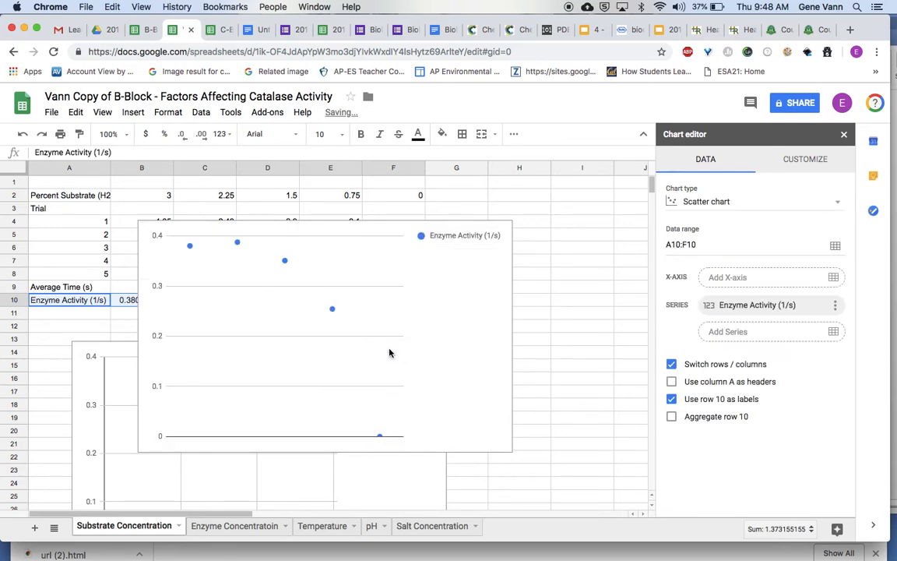
Add the percent substrate range A2:F2 as the second chart's X-axis and place that chart to the right of the first one.
click(727, 278)
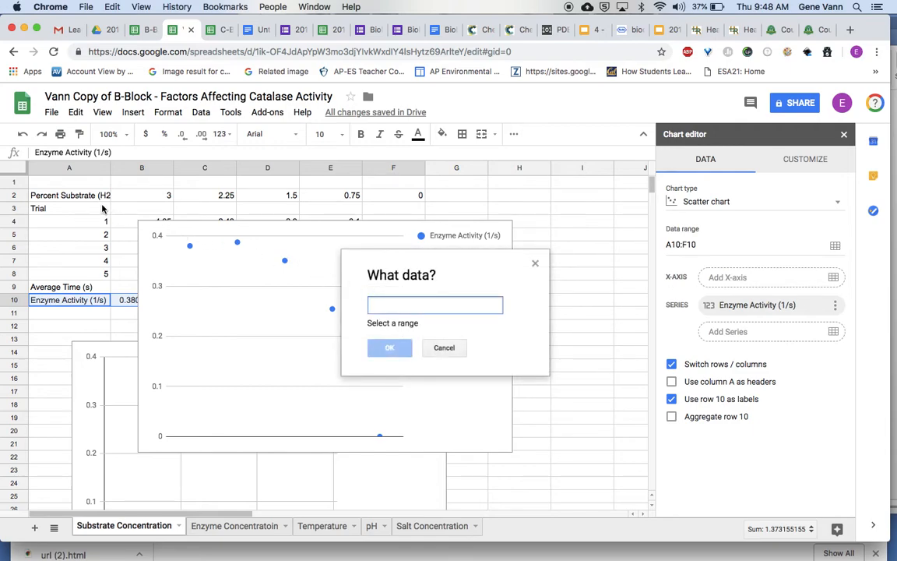
drag(86, 201, 413, 196)
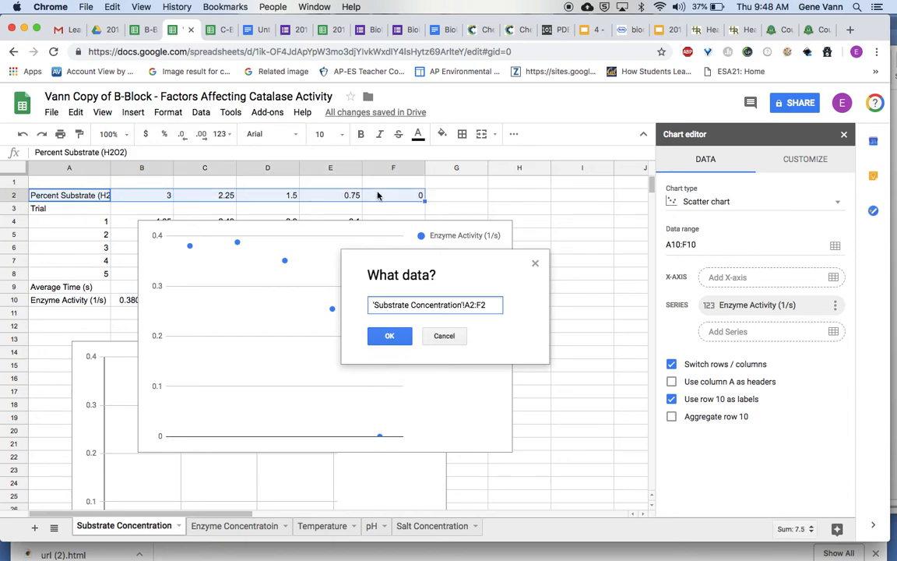
click(391, 337)
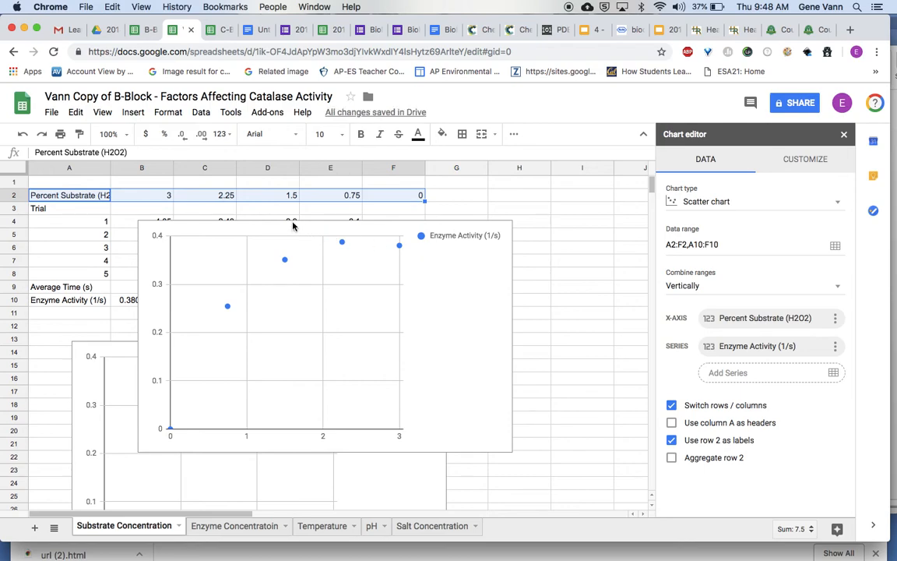
click(502, 327)
drag(341, 226, 656, 348)
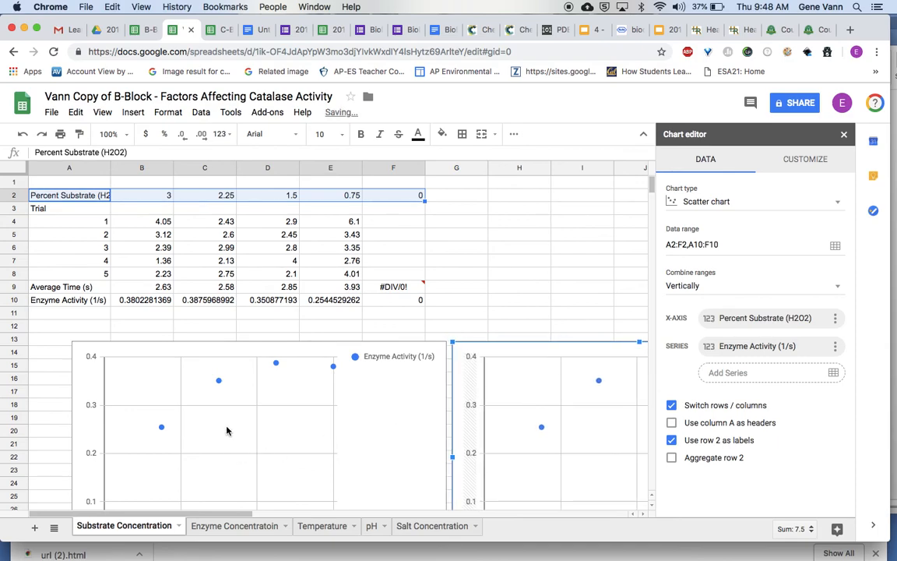